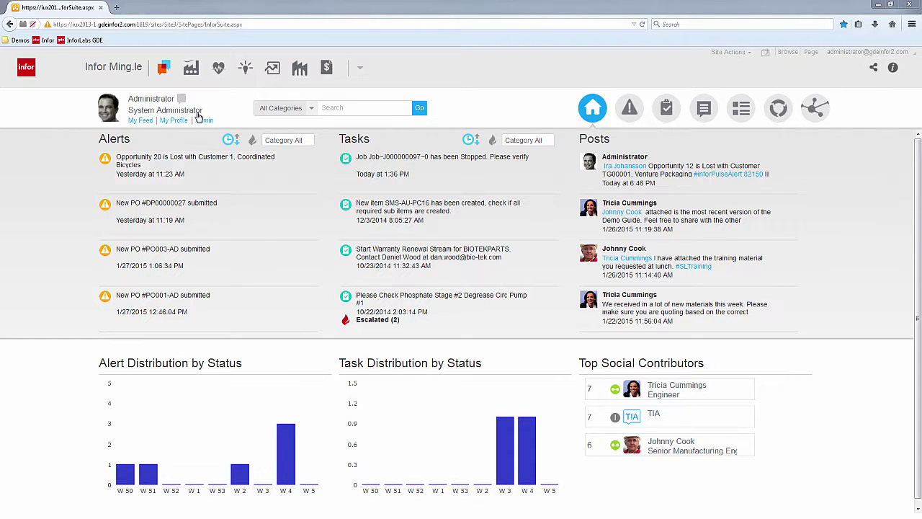
Glance at the latest notifications and the search categories, keeping search across all categories.
{"action": "left_click", "coordinate": [181, 99]}
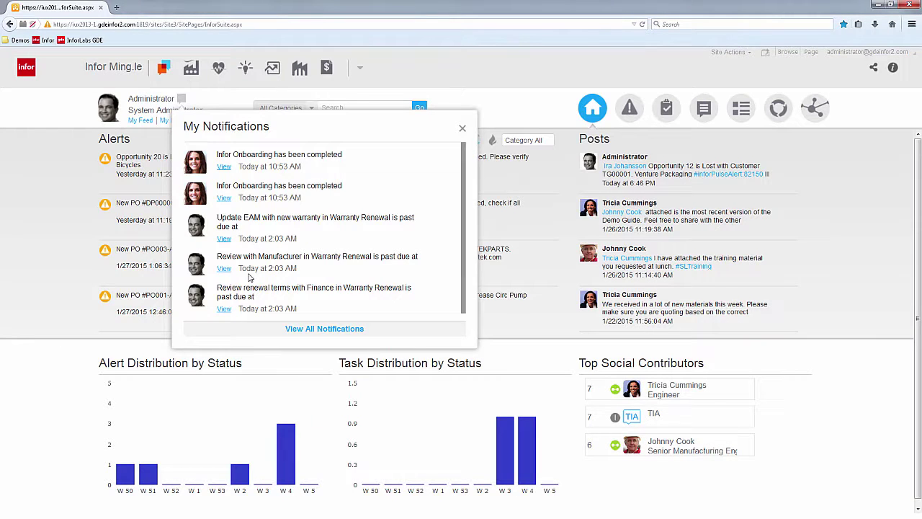
{"action": "left_click", "coordinate": [196, 103]}
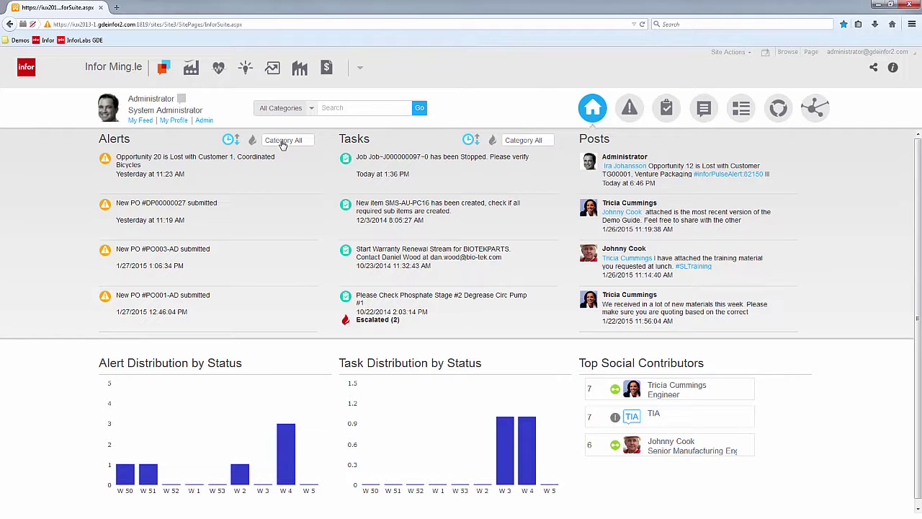
{"action": "left_click", "coordinate": [311, 109]}
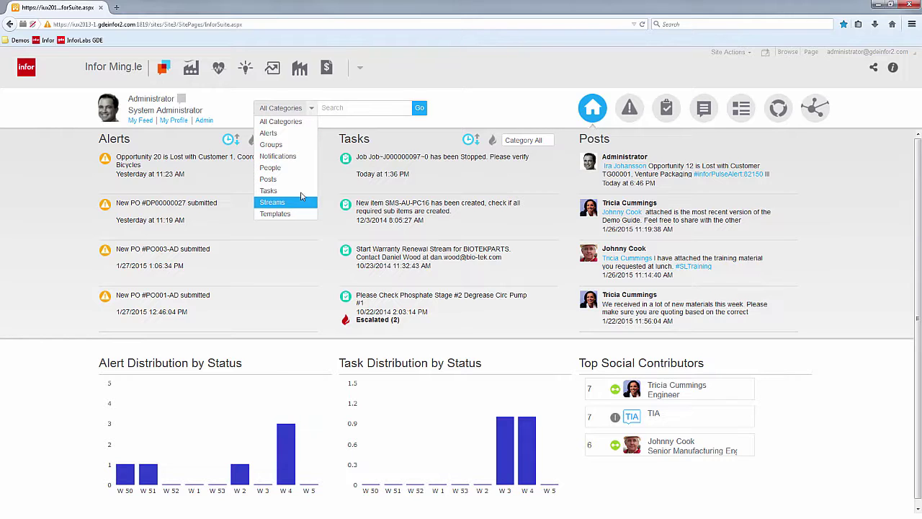
{"action": "left_click", "coordinate": [332, 112]}
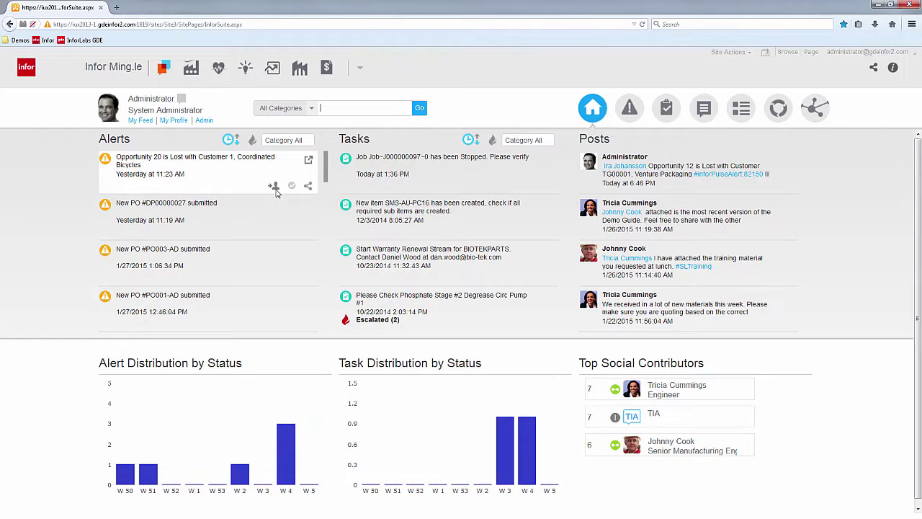
Assign and complete the Opportunity 20 alert, skip sharing, and open the New PO #DP00000027 alert.
{"action": "left_click", "coordinate": [274, 186]}
{"action": "left_click", "coordinate": [292, 187]}
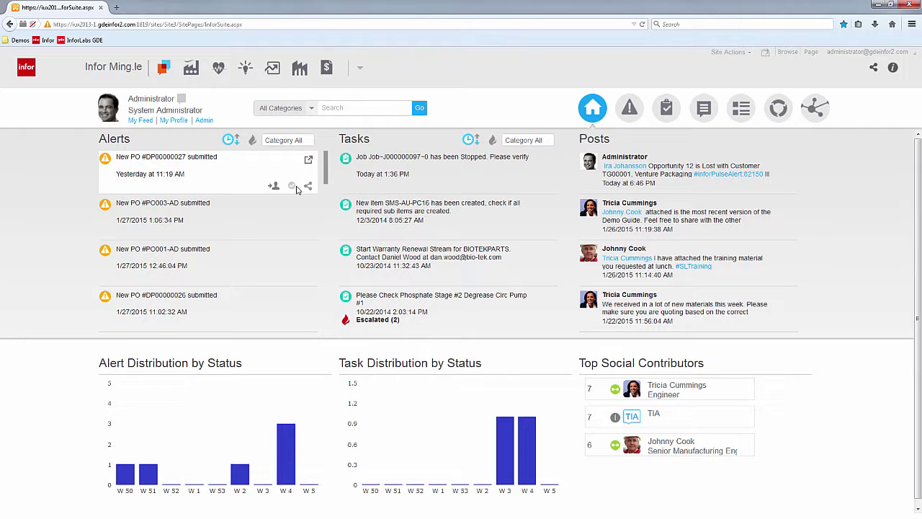
{"action": "left_click", "coordinate": [309, 186]}
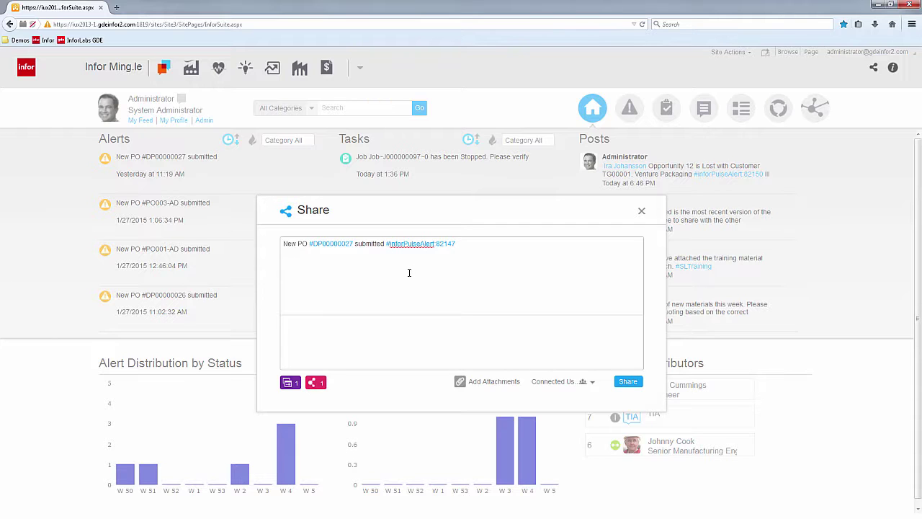
{"action": "left_click", "coordinate": [642, 211]}
{"action": "mouse_move", "coordinate": [280, 183]}
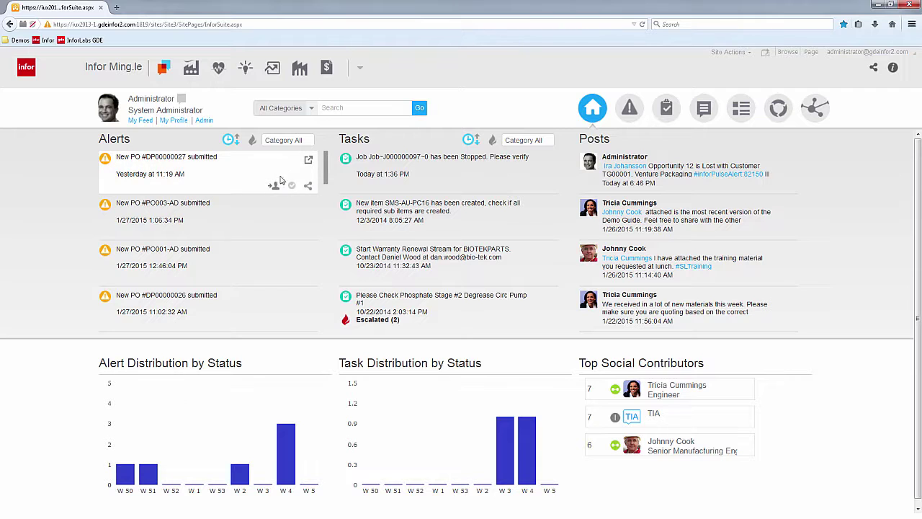
{"action": "left_click", "coordinate": [308, 163]}
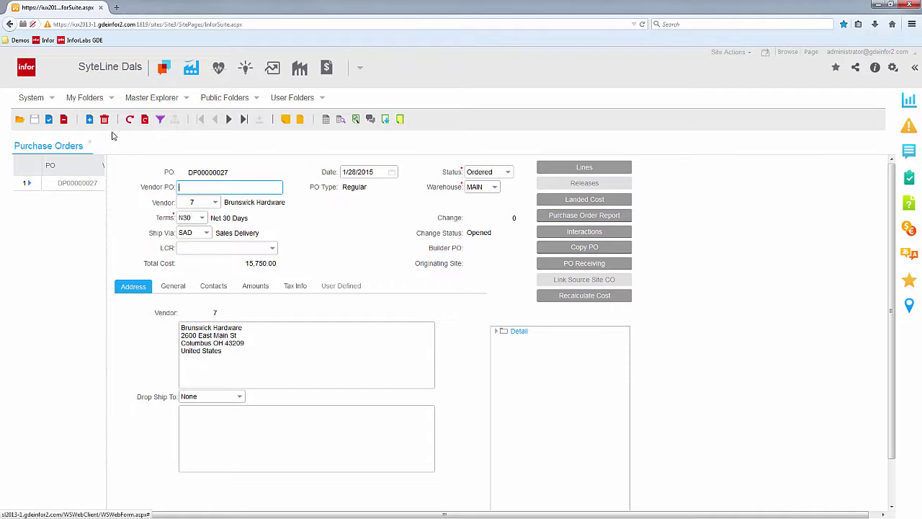
Back in Ming.le, follow the New PO alert's linked PurchaseOrder DP00000027.
{"action": "left_click", "coordinate": [163, 69]}
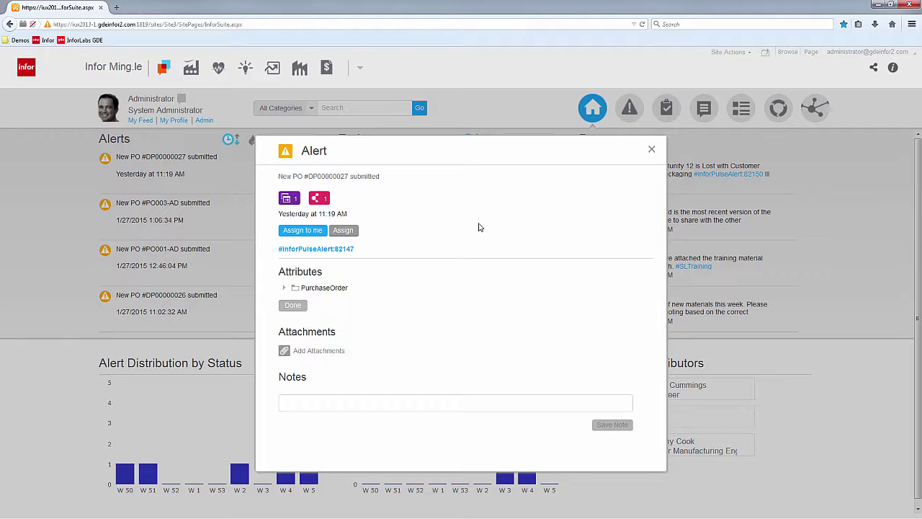
{"action": "left_click", "coordinate": [319, 202]}
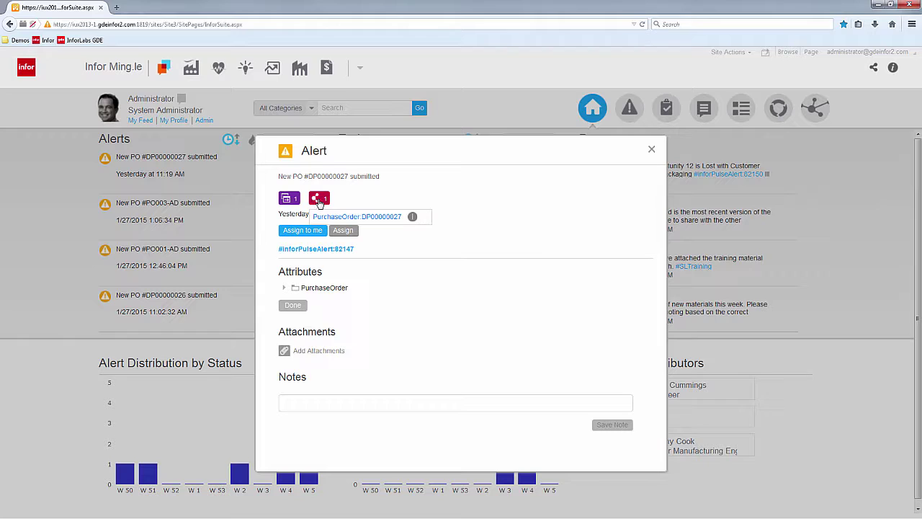
{"action": "left_click", "coordinate": [413, 218]}
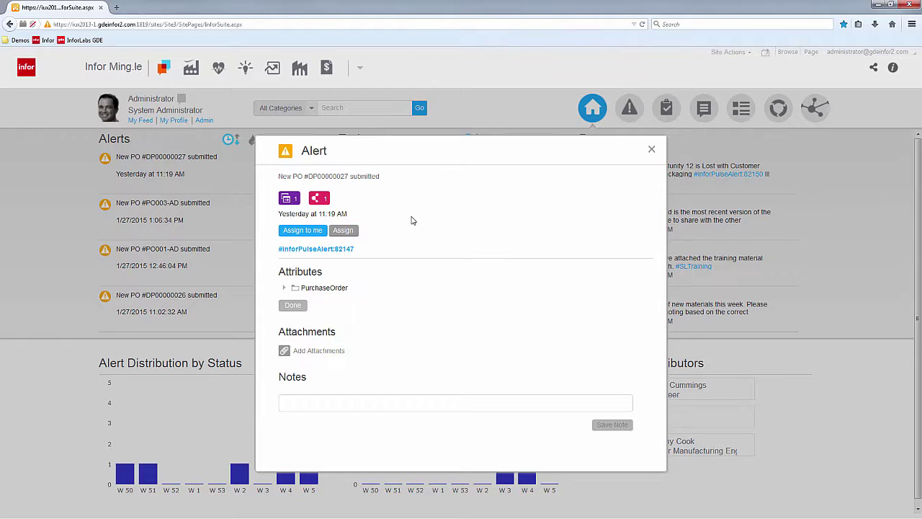
{"action": "left_click", "coordinate": [325, 200]}
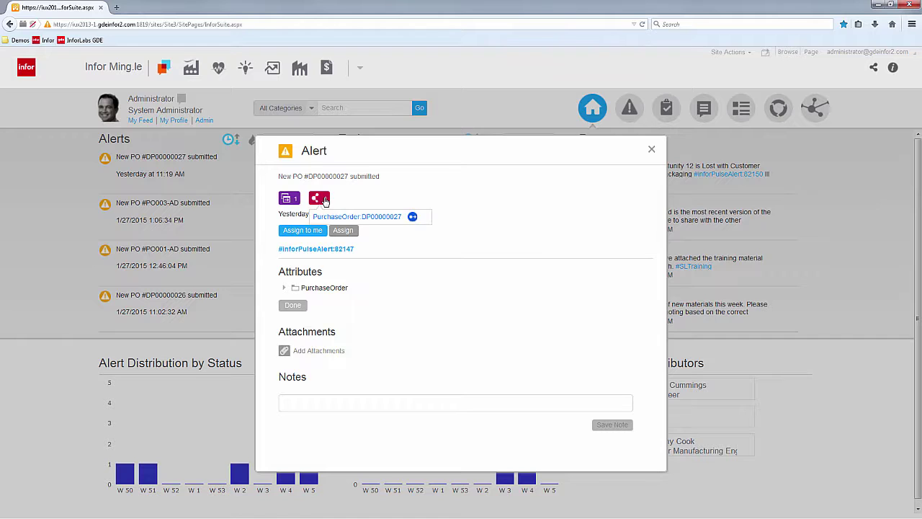
{"action": "left_click", "coordinate": [414, 219]}
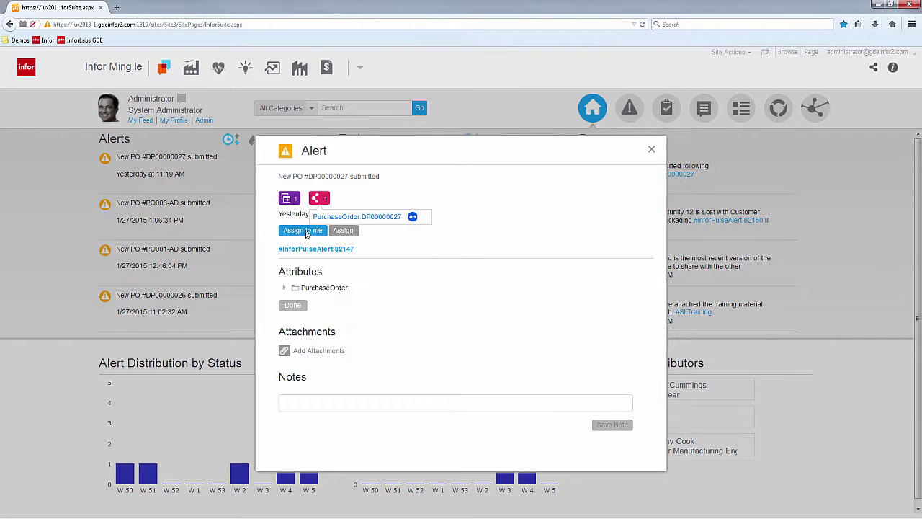
{"action": "left_click", "coordinate": [397, 249]}
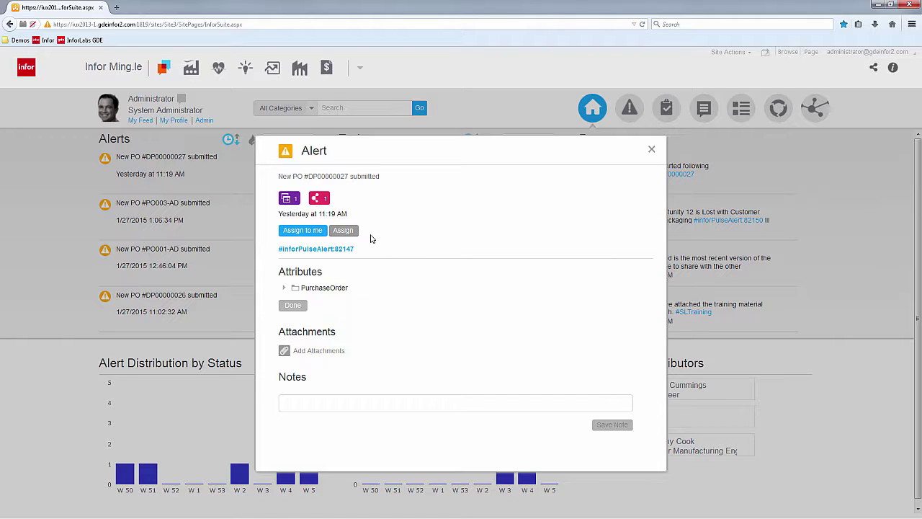
{"action": "left_click", "coordinate": [344, 231]}
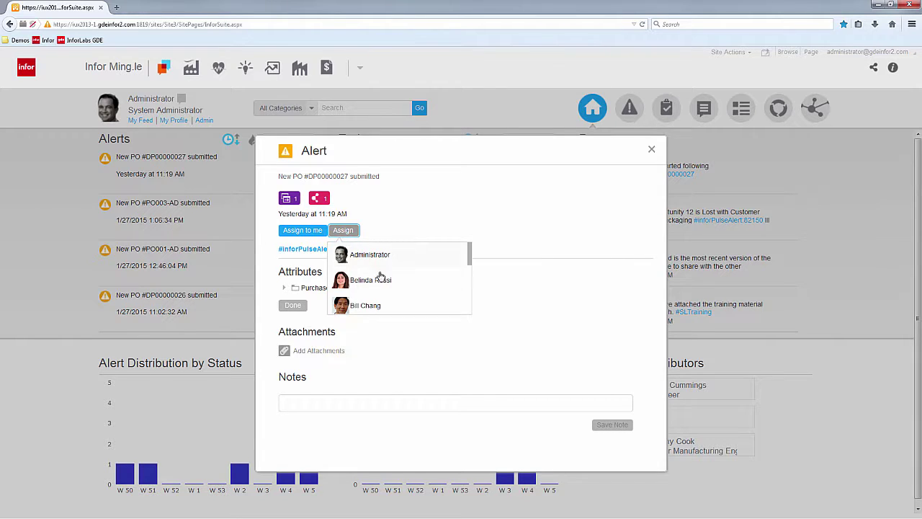
{"action": "scroll", "coordinate": [381, 281], "scroll_direction": "down", "scroll_amount": 1}
{"action": "scroll", "coordinate": [381, 278], "scroll_direction": "down", "scroll_amount": 2}
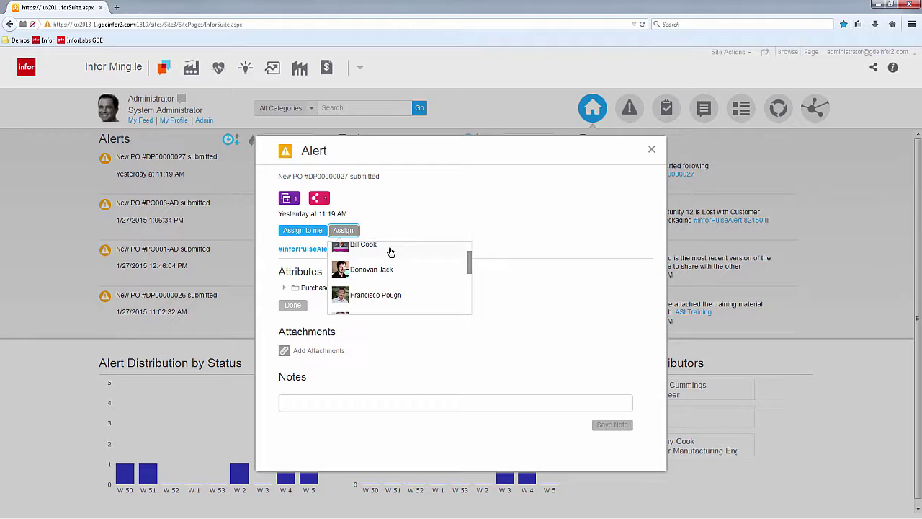
{"action": "left_click", "coordinate": [394, 232]}
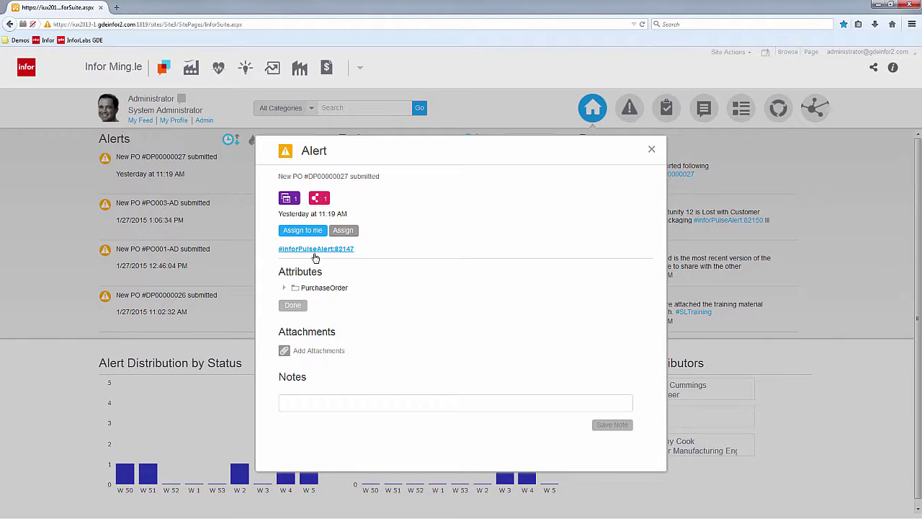
{"action": "left_click", "coordinate": [284, 288]}
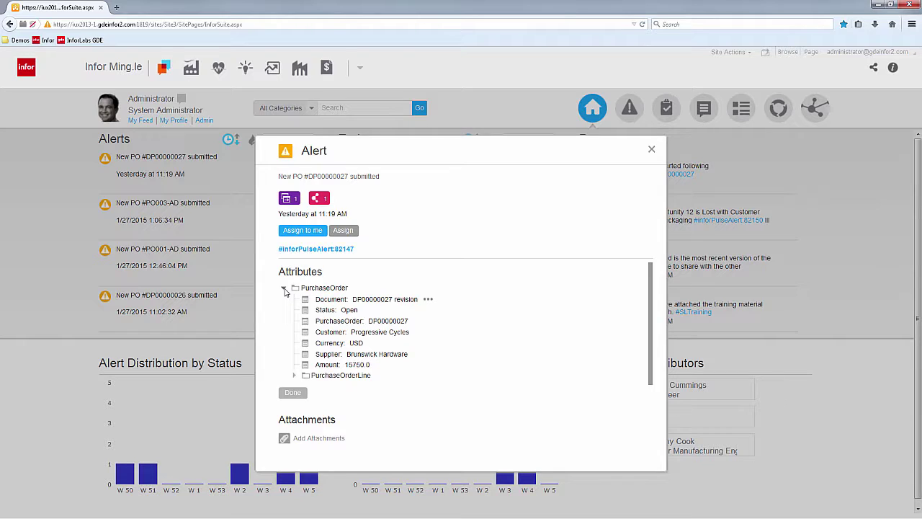
{"action": "left_click", "coordinate": [284, 288]}
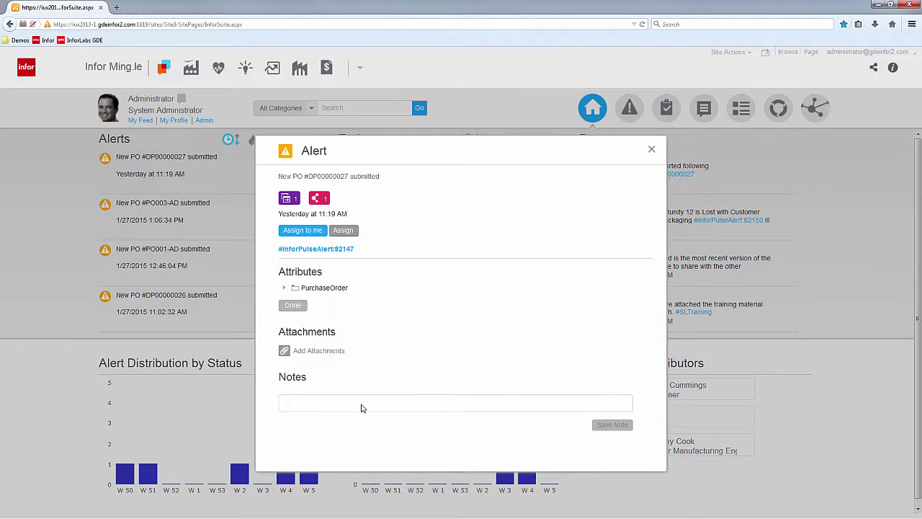
Close the alert details and view the Alerts, Tasks, Posts and Activity Feed pages in turn.
{"action": "left_click", "coordinate": [651, 152]}
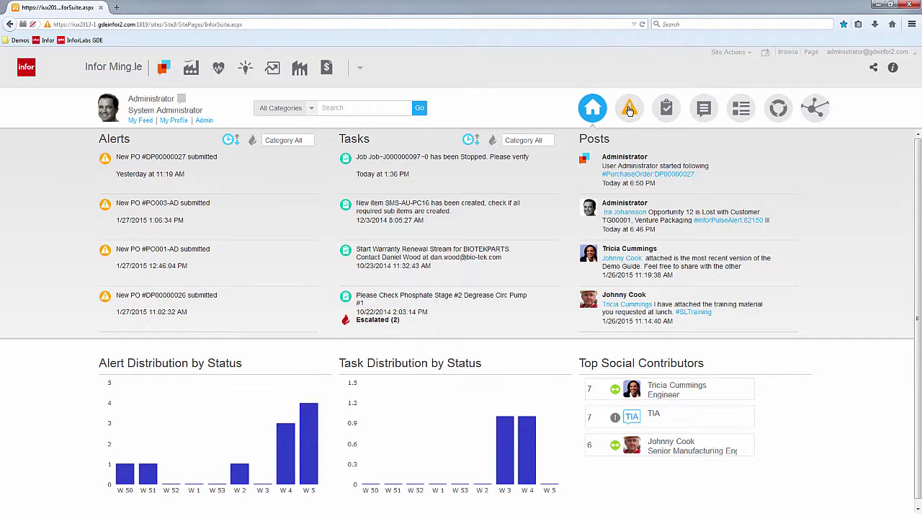
{"action": "left_click", "coordinate": [629, 109]}
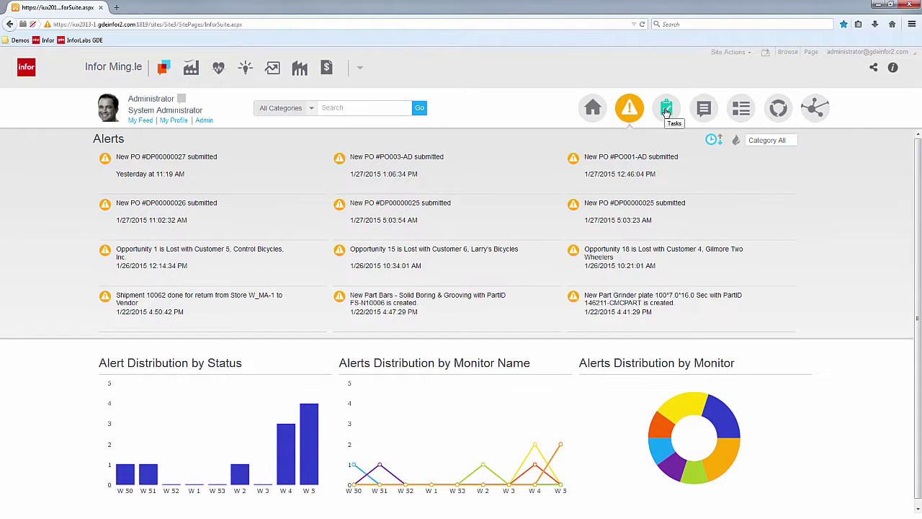
{"action": "left_click", "coordinate": [666, 110]}
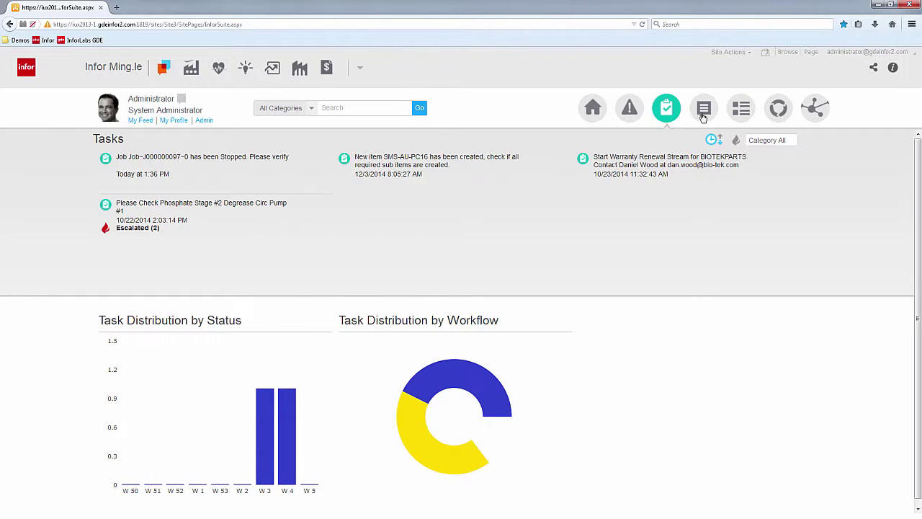
{"action": "left_click", "coordinate": [704, 115]}
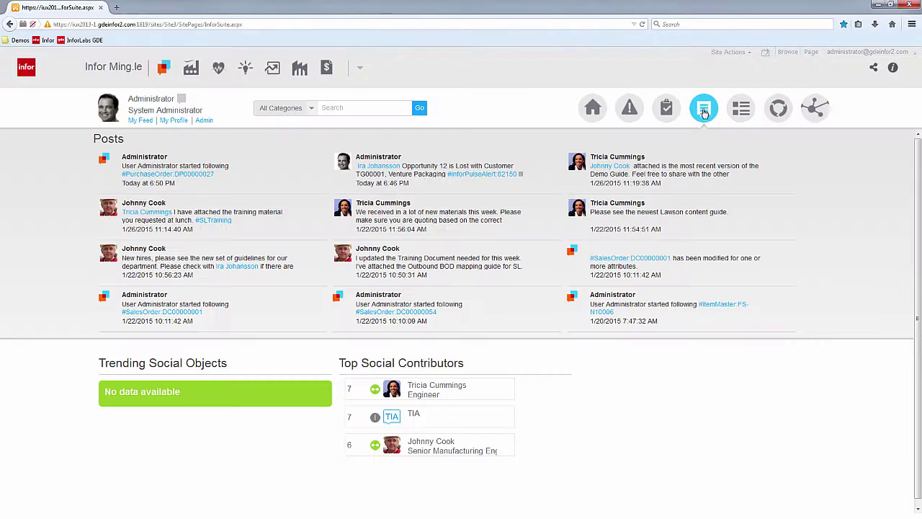
{"action": "left_click", "coordinate": [742, 113]}
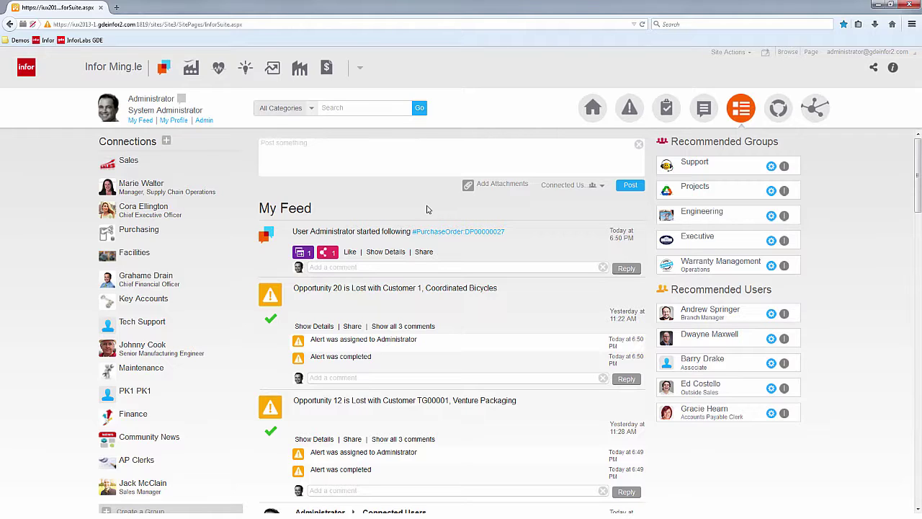
{"action": "left_click", "coordinate": [350, 164]}
{"action": "scroll", "coordinate": [209, 288], "scroll_direction": "down", "scroll_amount": 4}
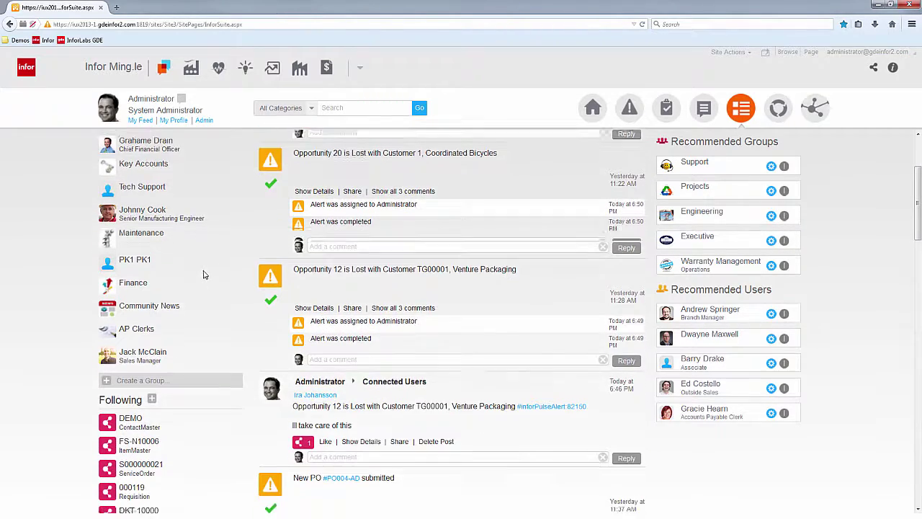
{"action": "scroll", "coordinate": [204, 274], "scroll_direction": "down", "scroll_amount": 2}
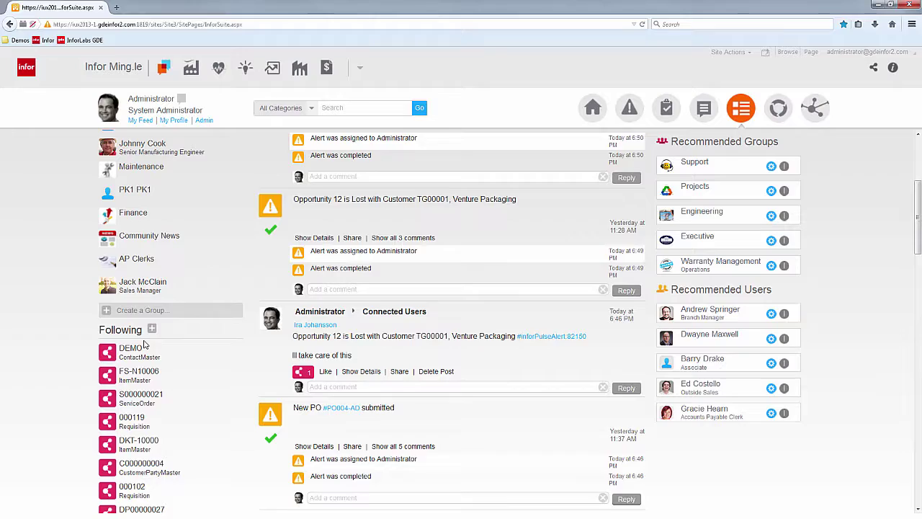
{"action": "scroll", "coordinate": [144, 339], "scroll_direction": "down", "scroll_amount": 1}
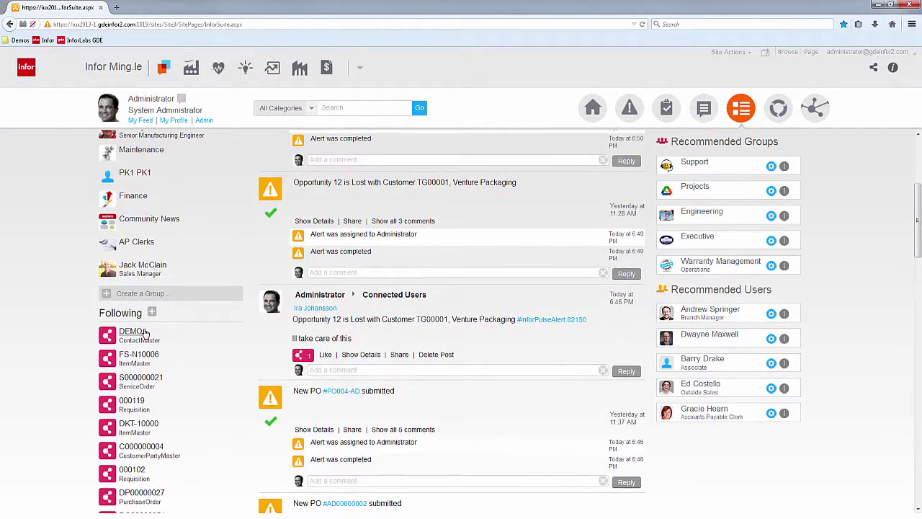
{"action": "scroll", "coordinate": [360, 266], "scroll_direction": "up", "scroll_amount": 2}
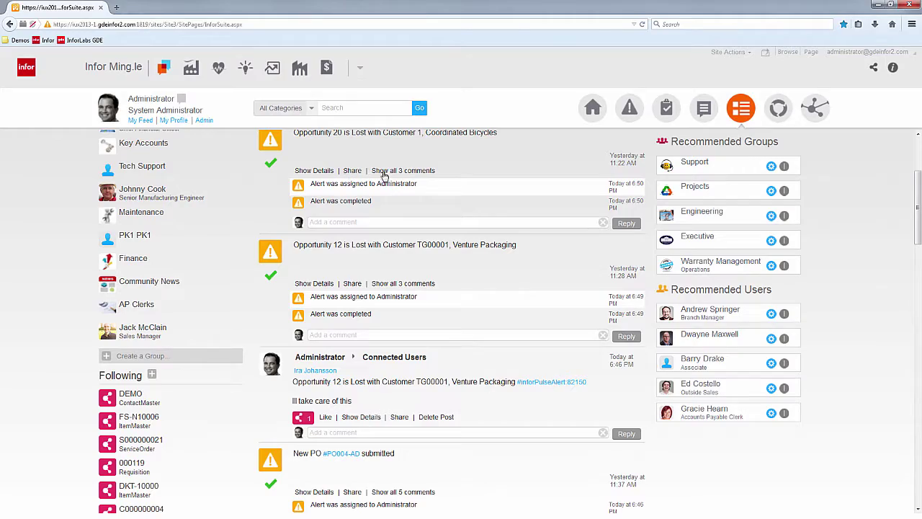
{"action": "scroll", "coordinate": [410, 242], "scroll_direction": "up", "scroll_amount": 2}
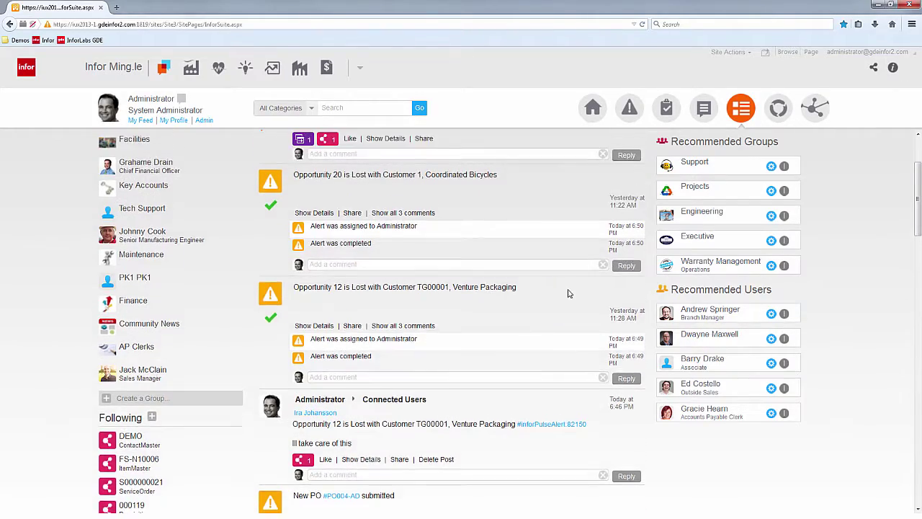